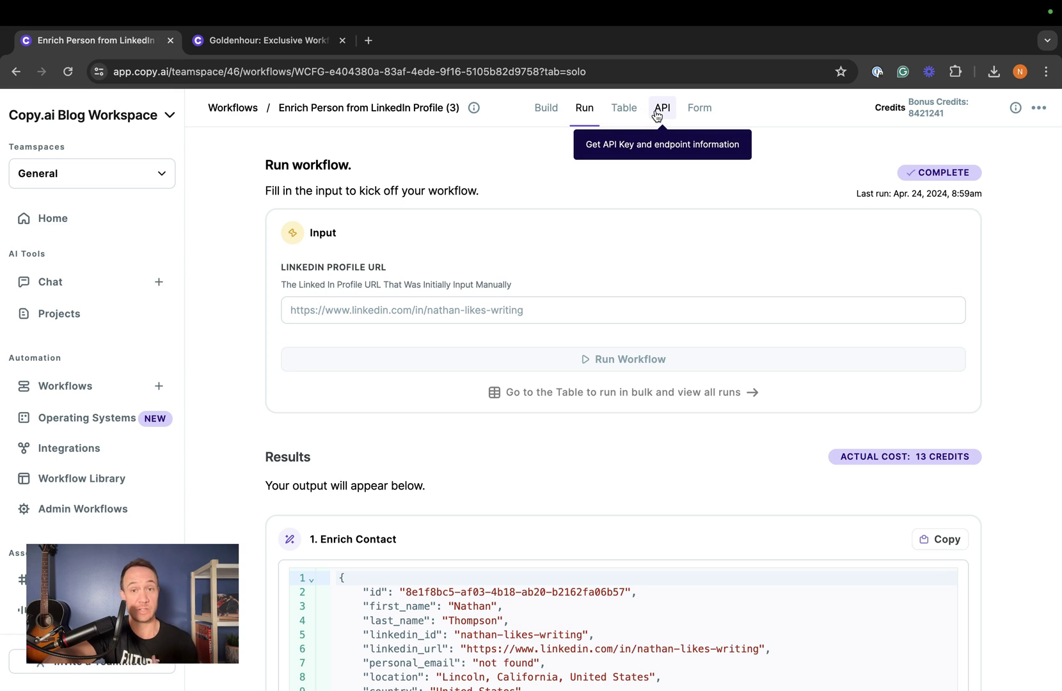
Open the Form sharing settings of the Enrich Person from LinkedIn Profile (3) workflow.
click(705, 115)
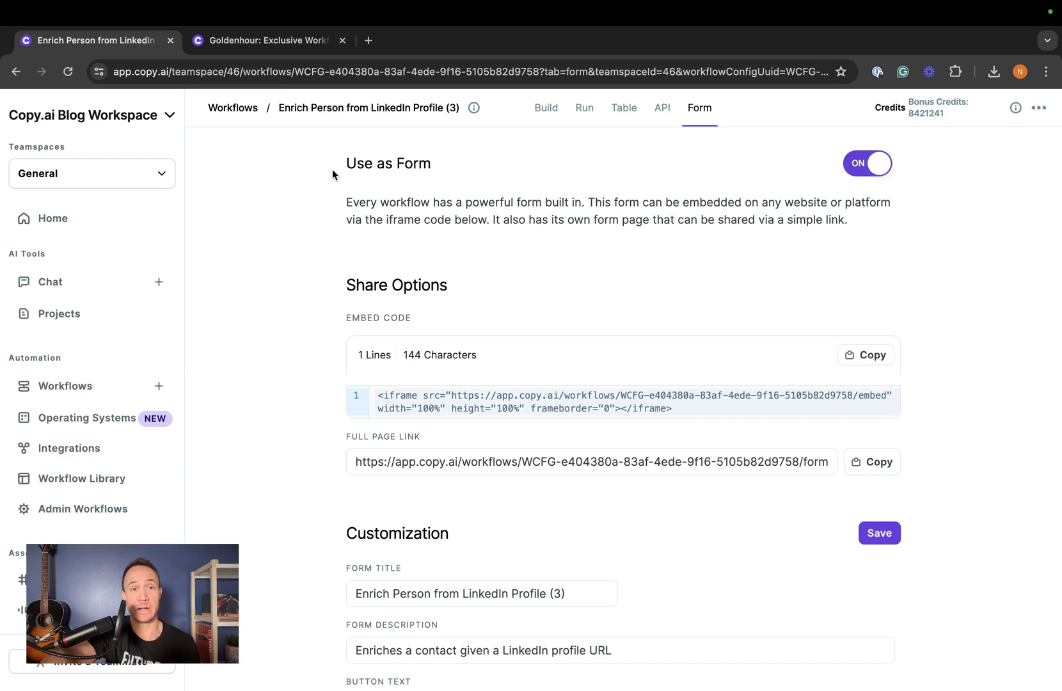
Switch to the Goldenhour: Exclusive Workflows page showing the embedded LinkedIn Research form.
click(277, 45)
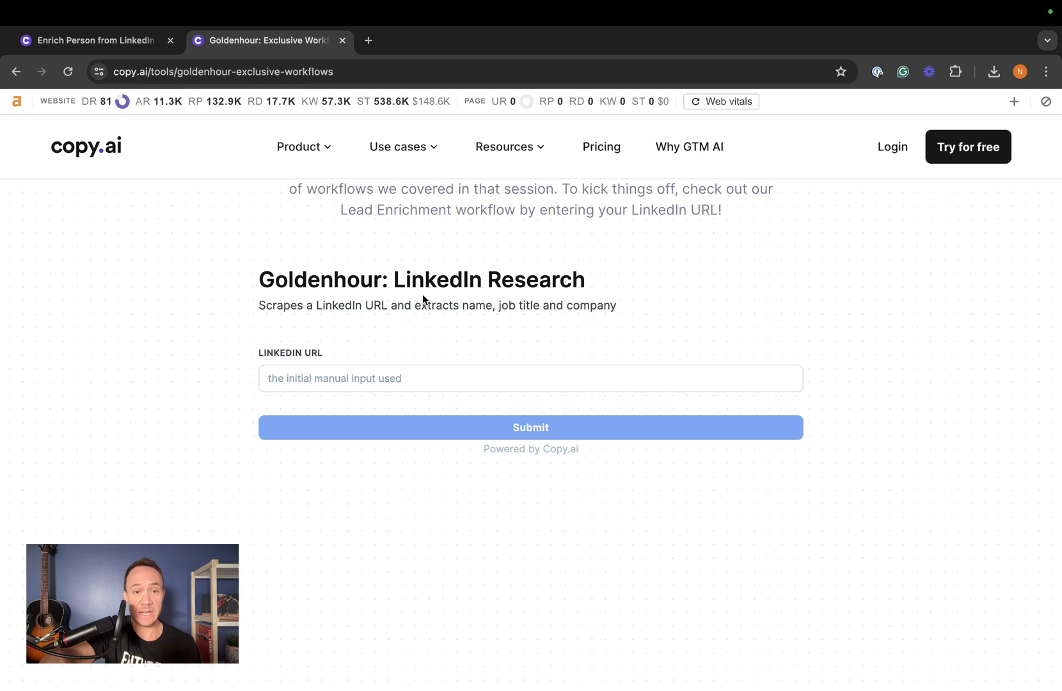
Try the embedded form's LinkedIn URL field, then go back to the workflow's Form settings.
scroll(423, 307, up, 4)
scroll(424, 320, down, 2)
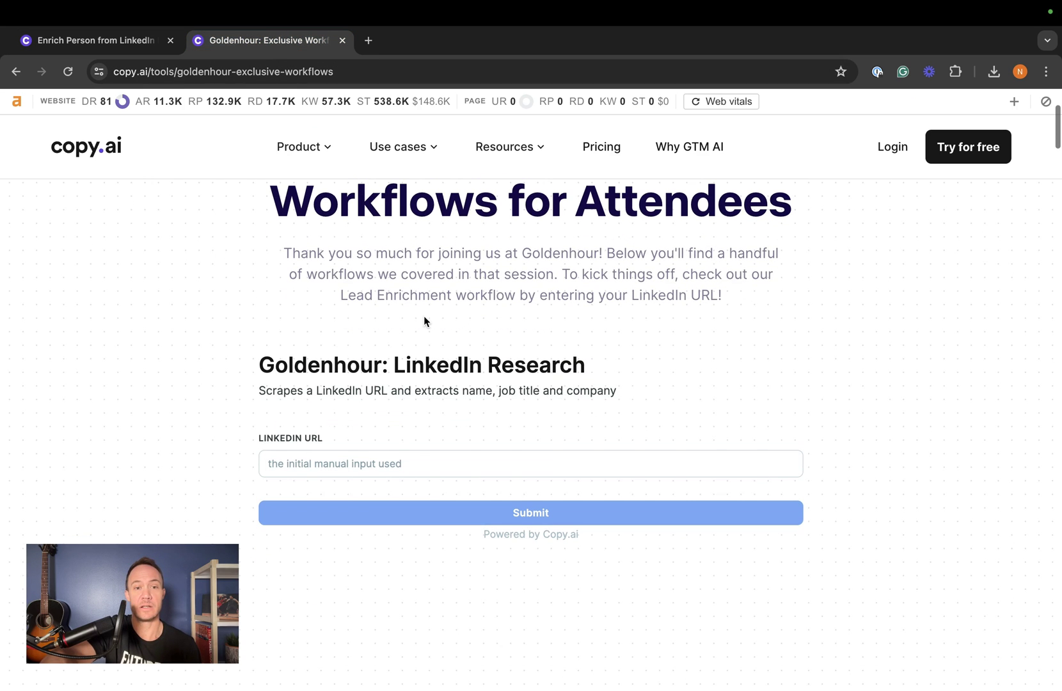
click(408, 462)
scroll(407, 458, down, 2)
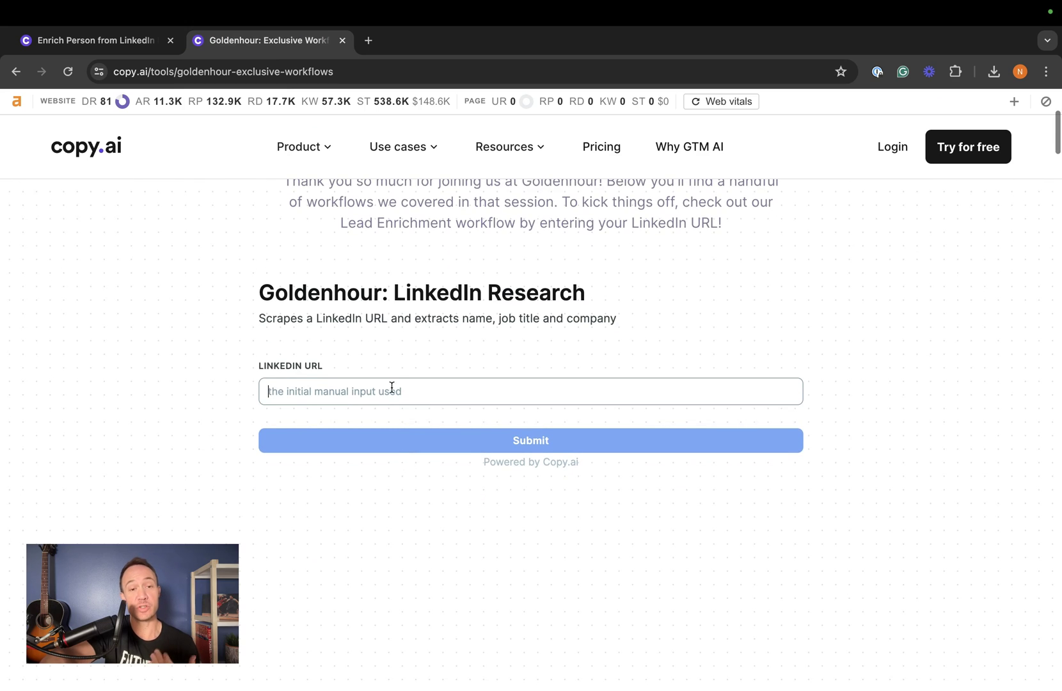
scroll(392, 387, down, 2)
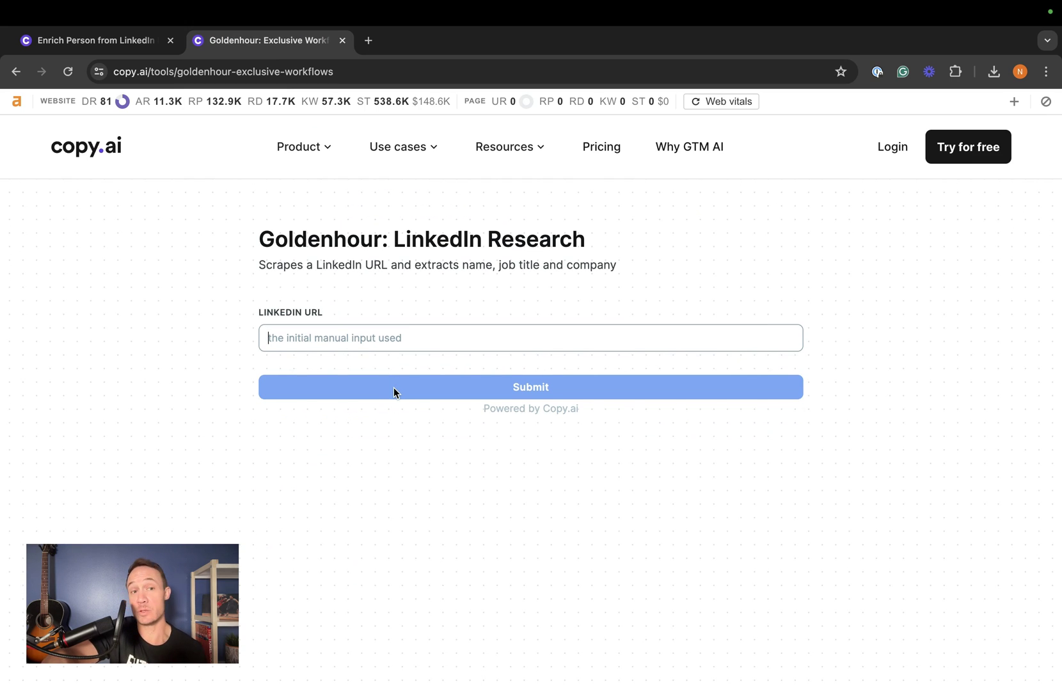
click(130, 42)
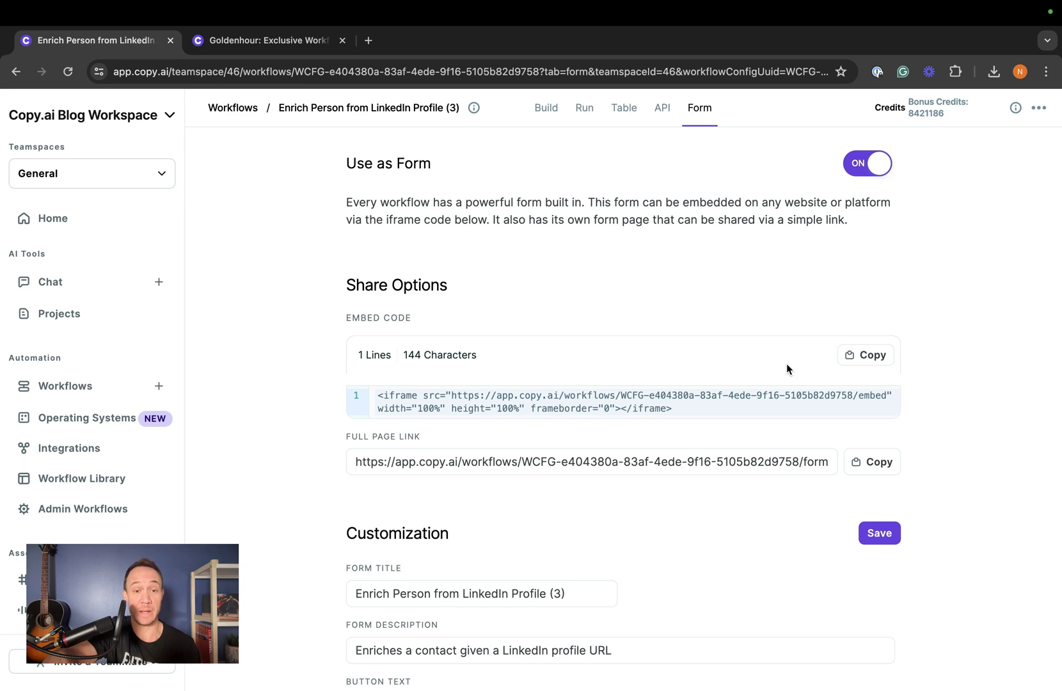
Copy the Full Page Link, load it in a new tab, and return to Form settings.
scroll(747, 294, down, 5)
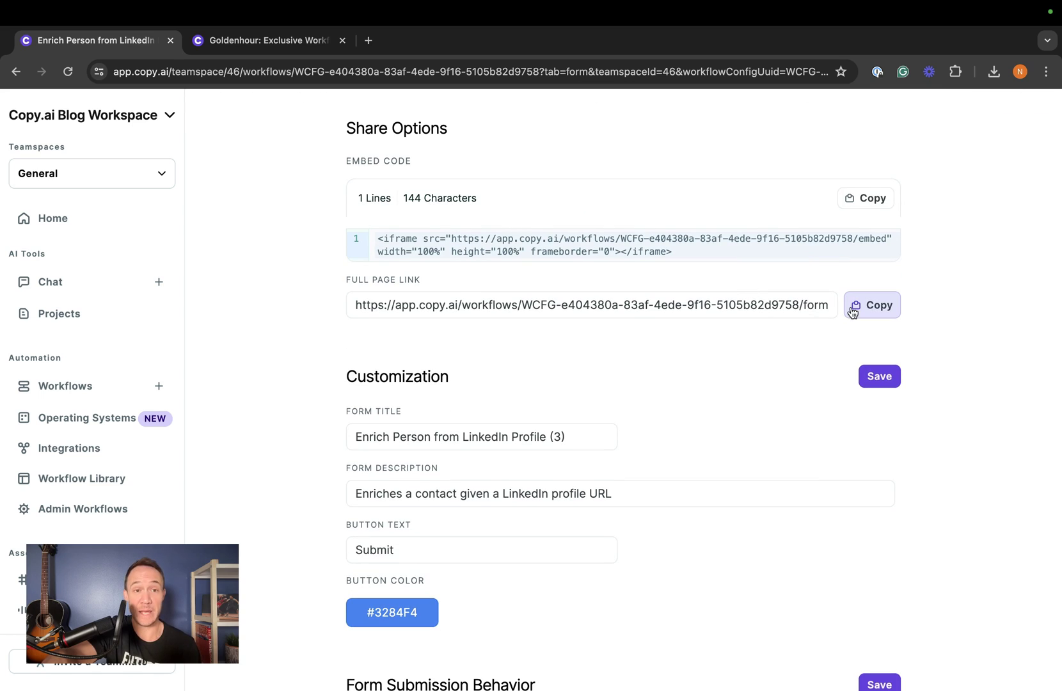
click(853, 310)
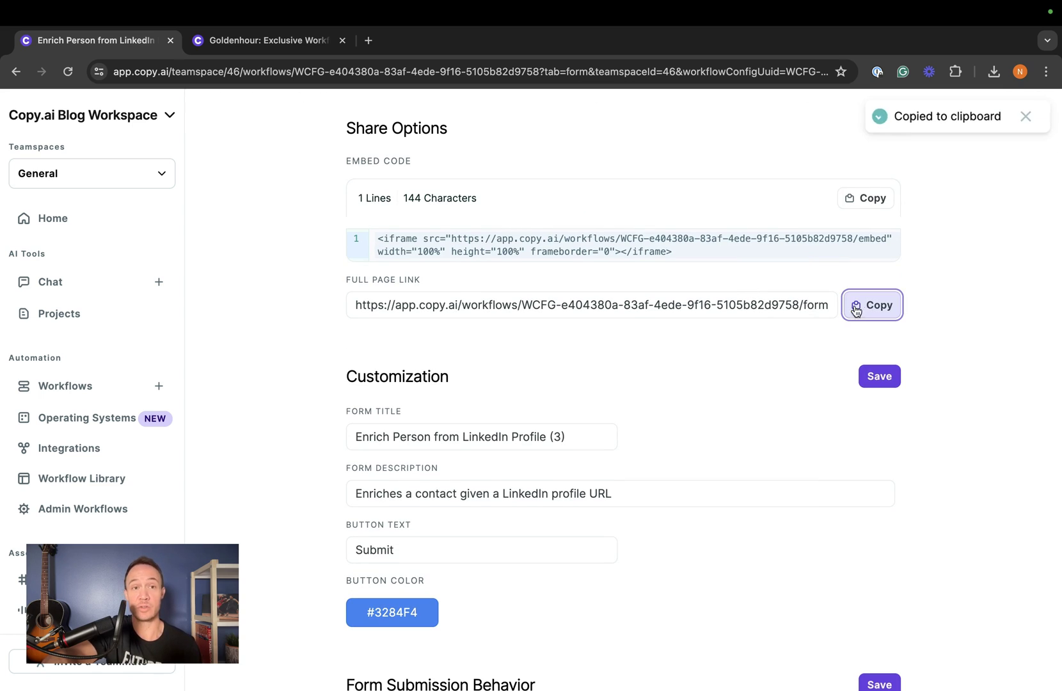
click(368, 41)
key(super+v)
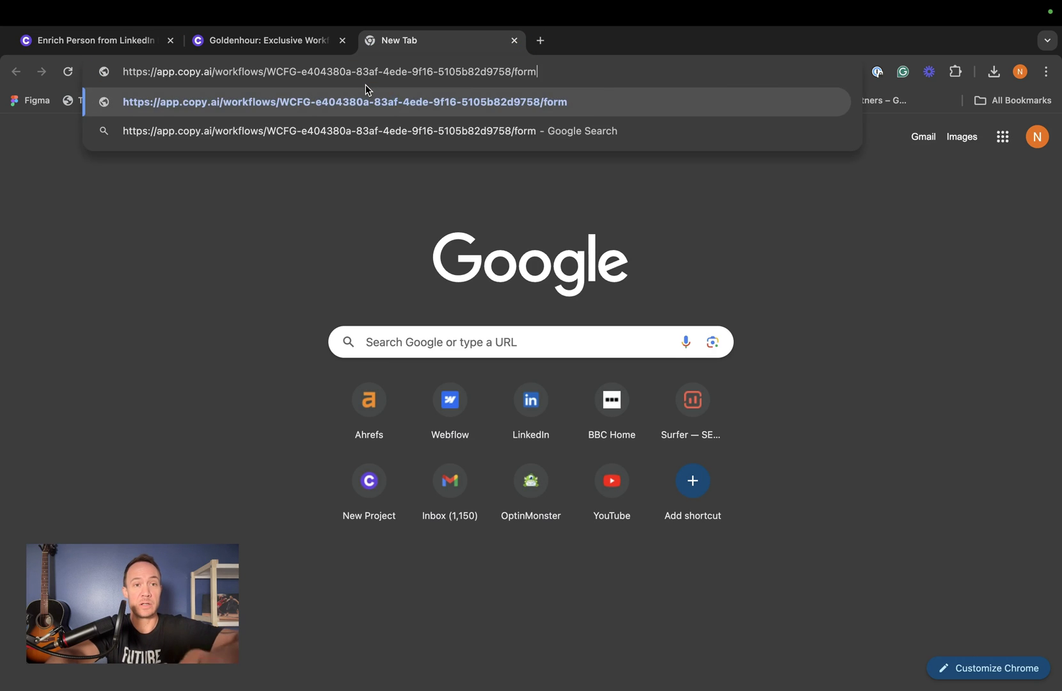
key(Return)
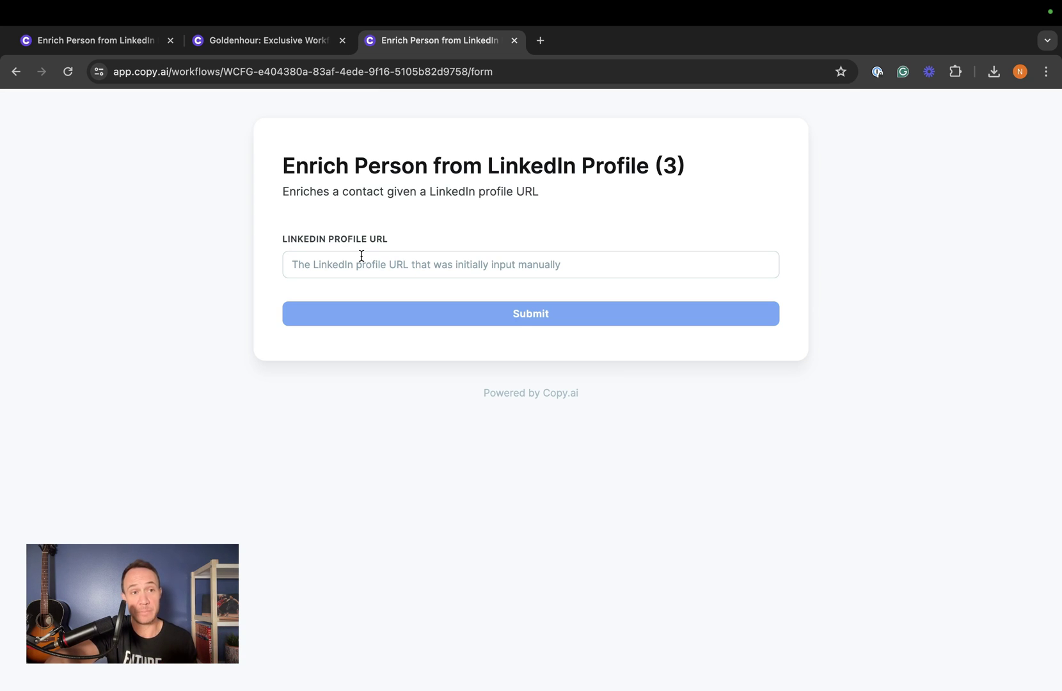
click(114, 43)
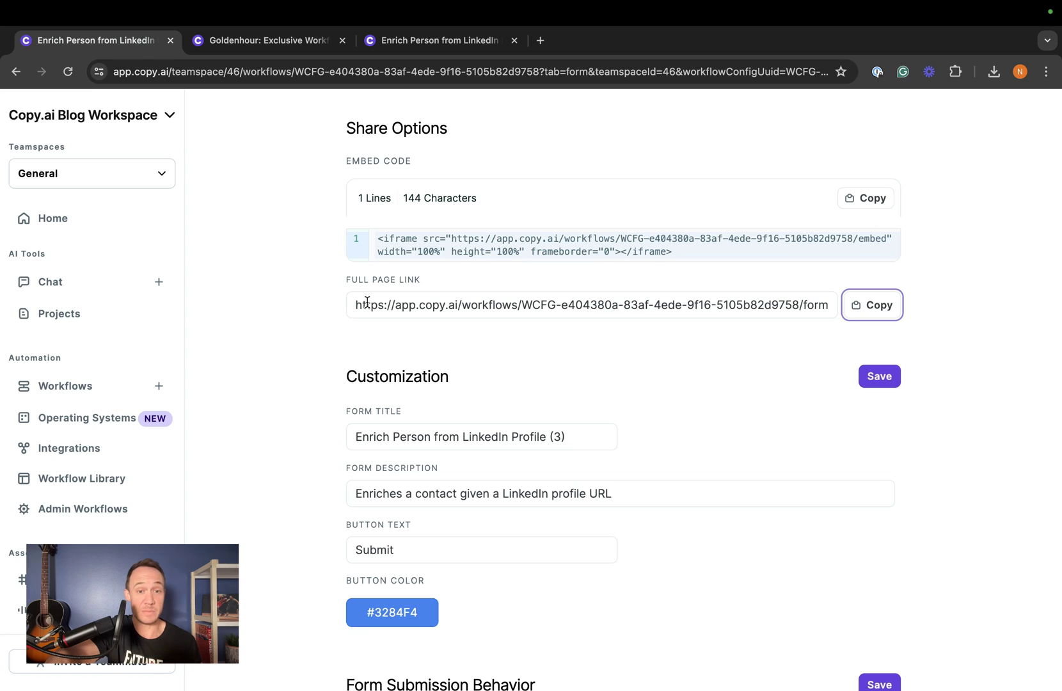
scroll(367, 302, down, 1)
scroll(367, 302, down, 5)
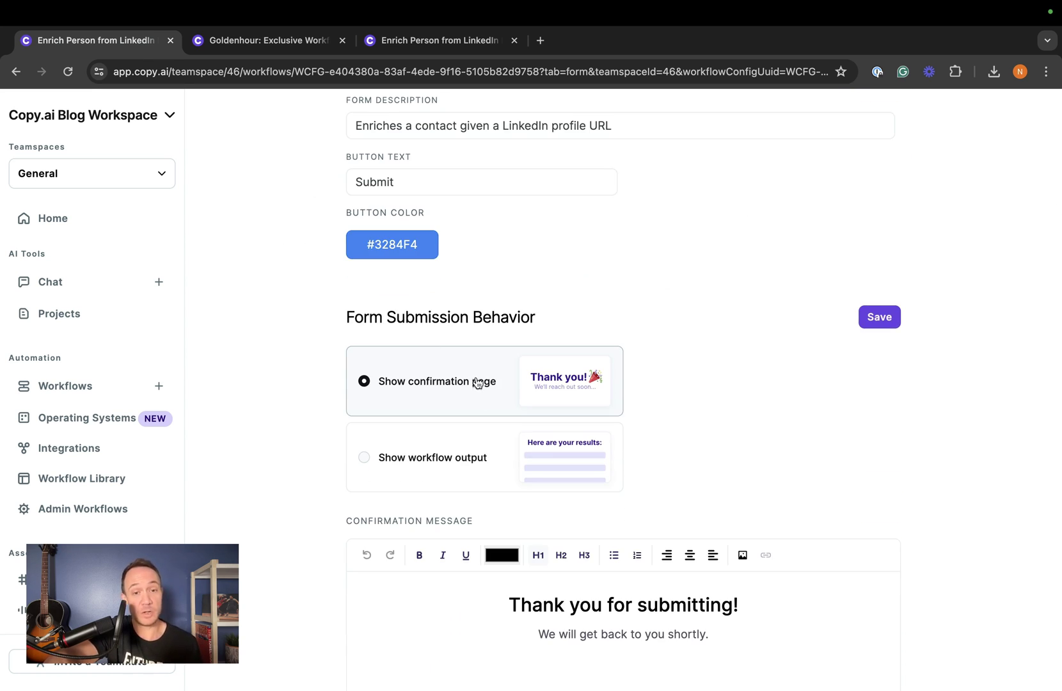
click(464, 451)
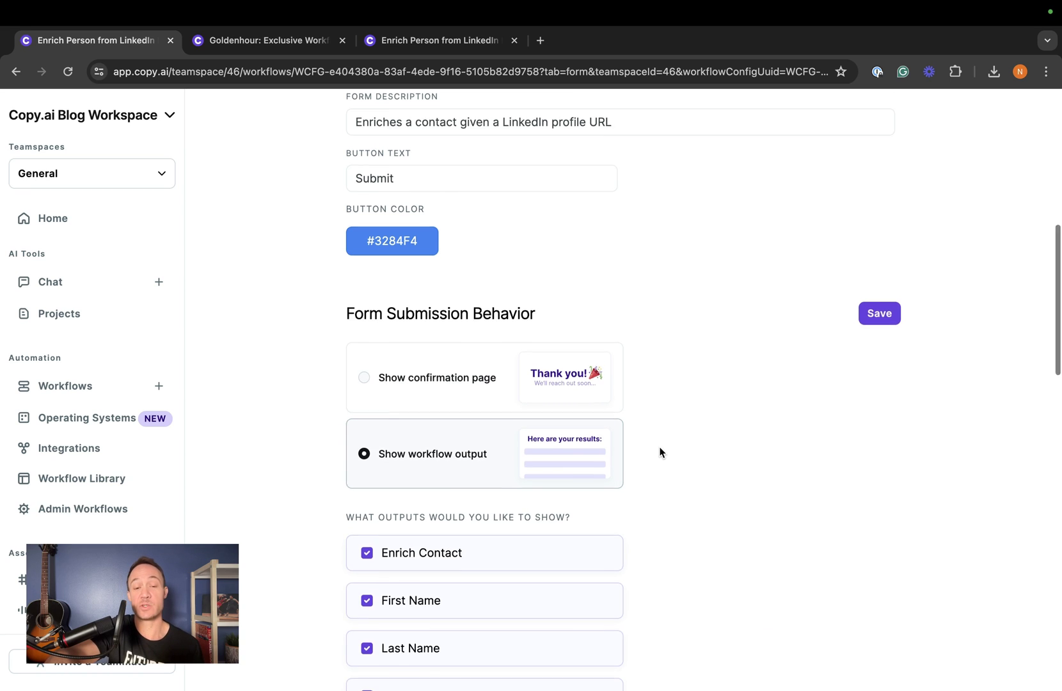
scroll(659, 451, down, 3)
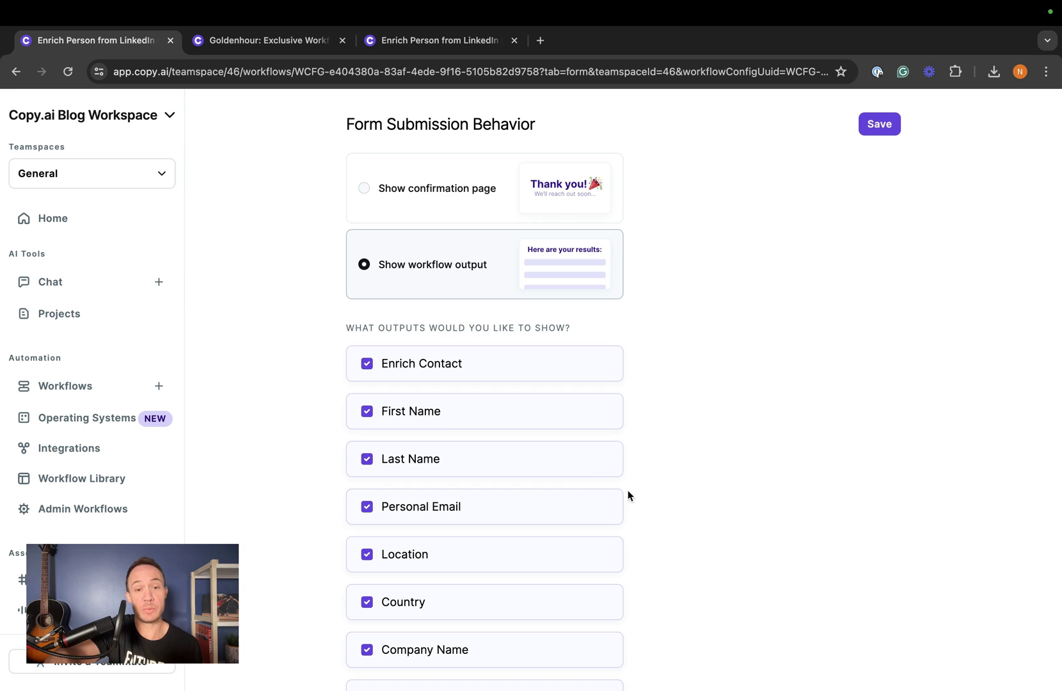
scroll(667, 518, down, 3)
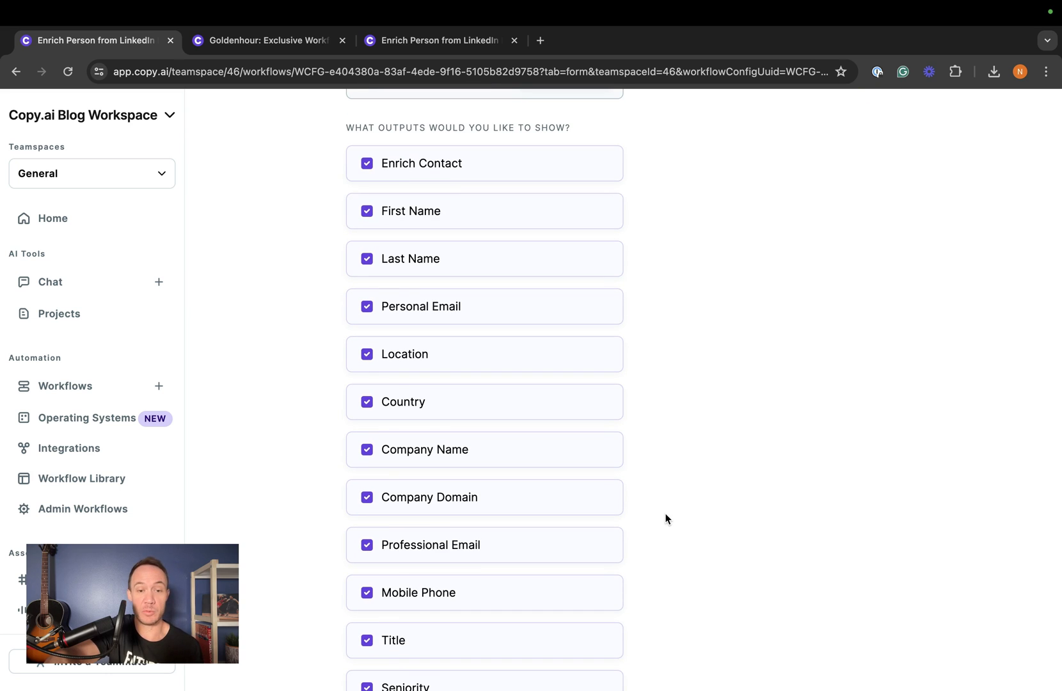
scroll(665, 519, down, 8)
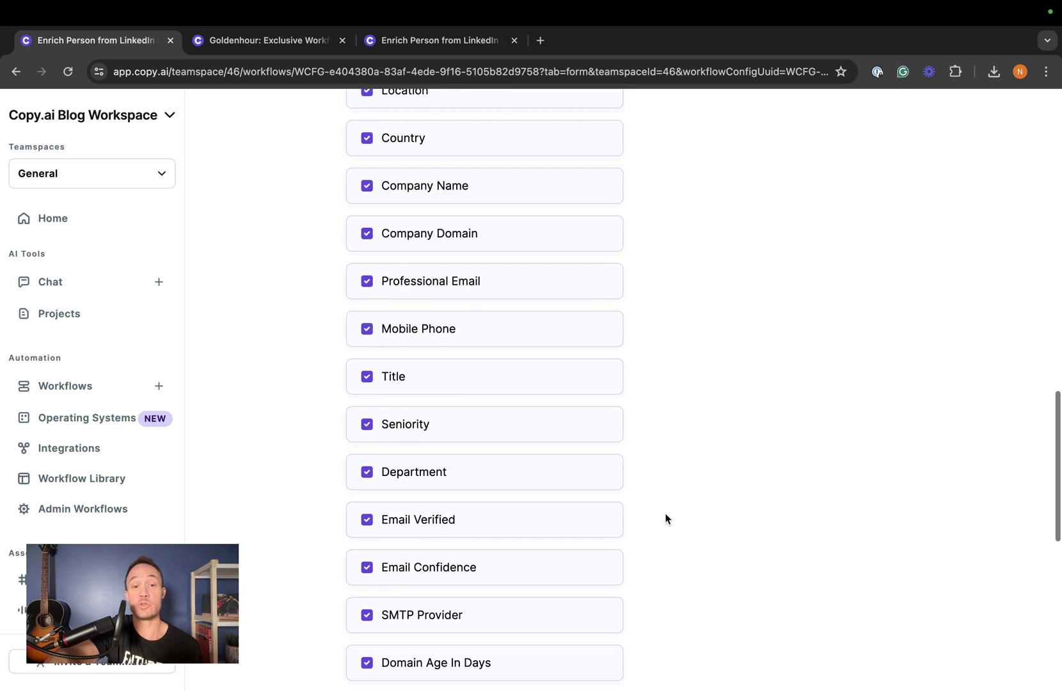
scroll(666, 517, up, 9)
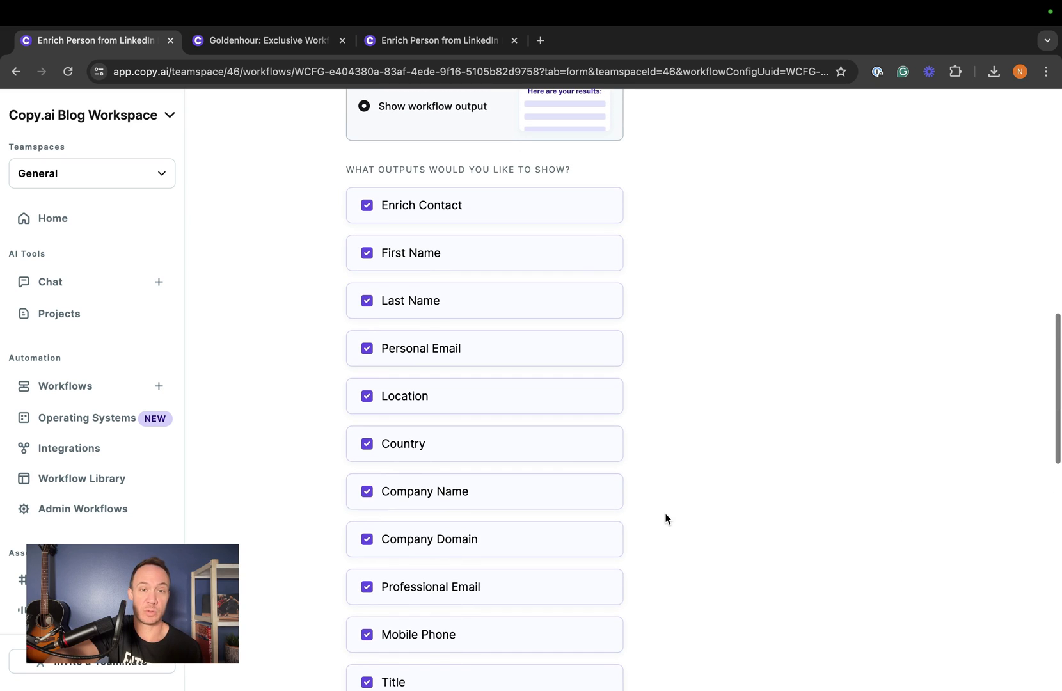
scroll(519, 444, down, 7)
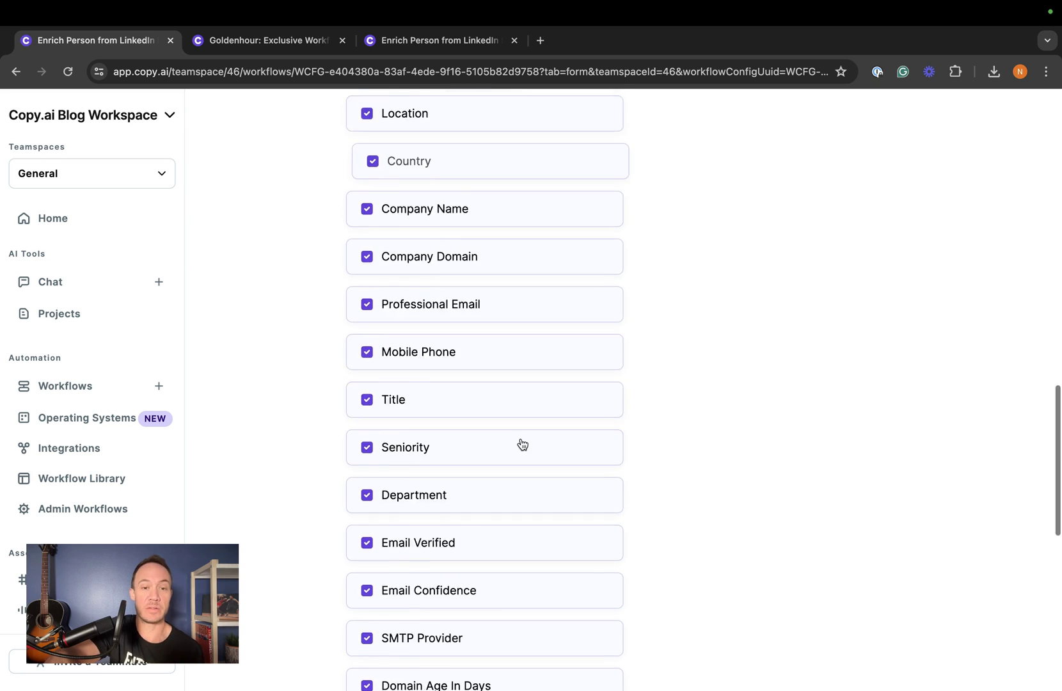
scroll(522, 444, up, 1)
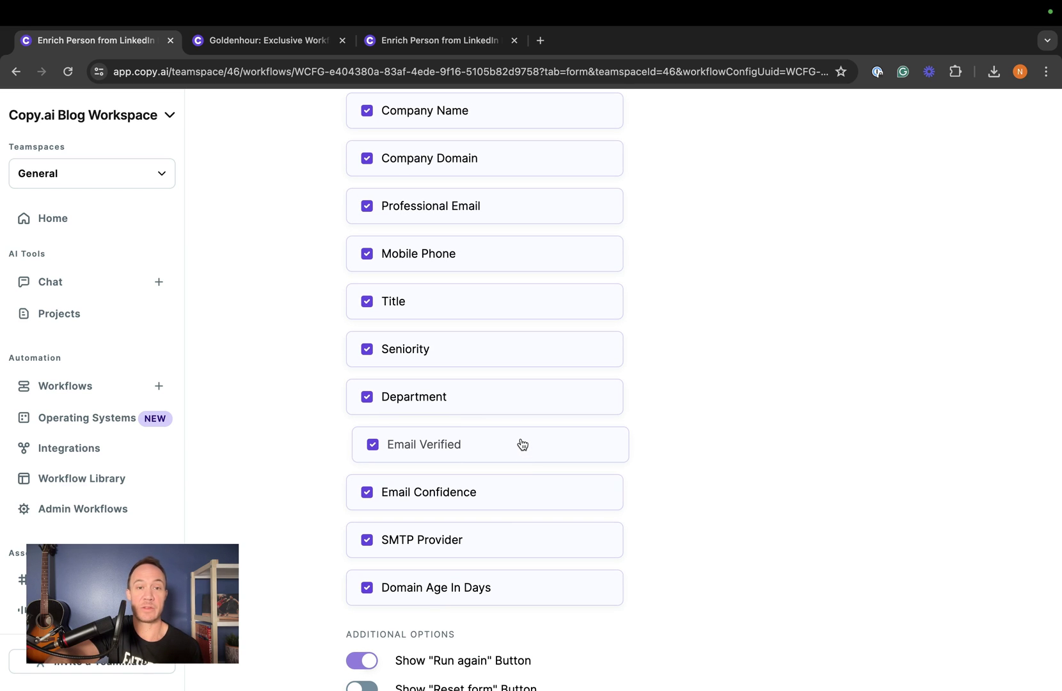
scroll(543, 212, up, 3)
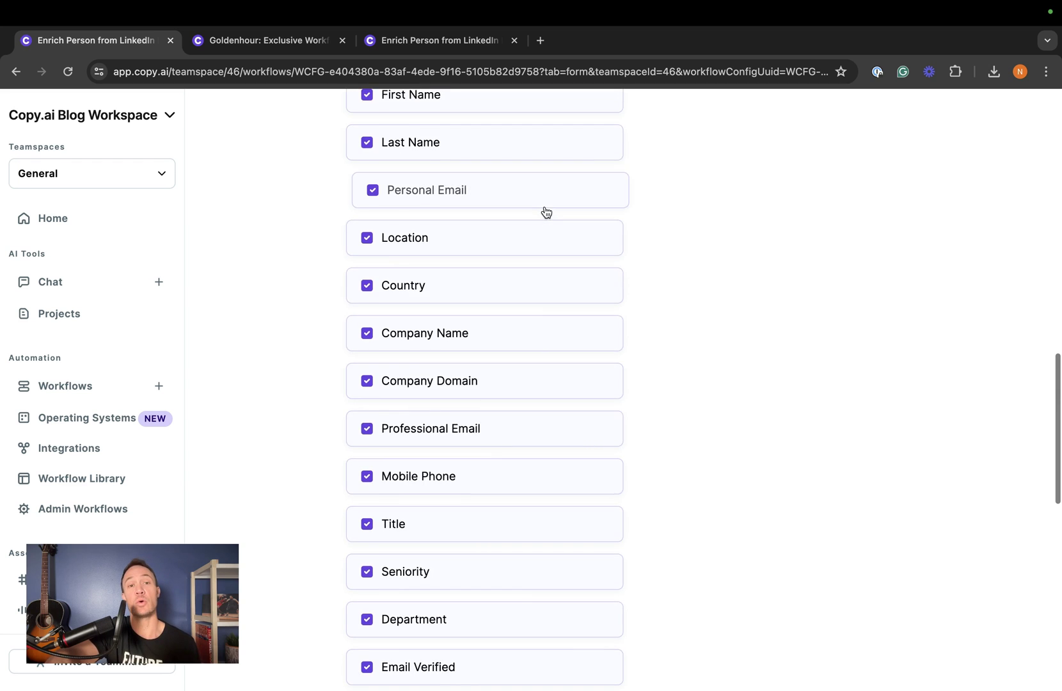
scroll(545, 210, up, 1)
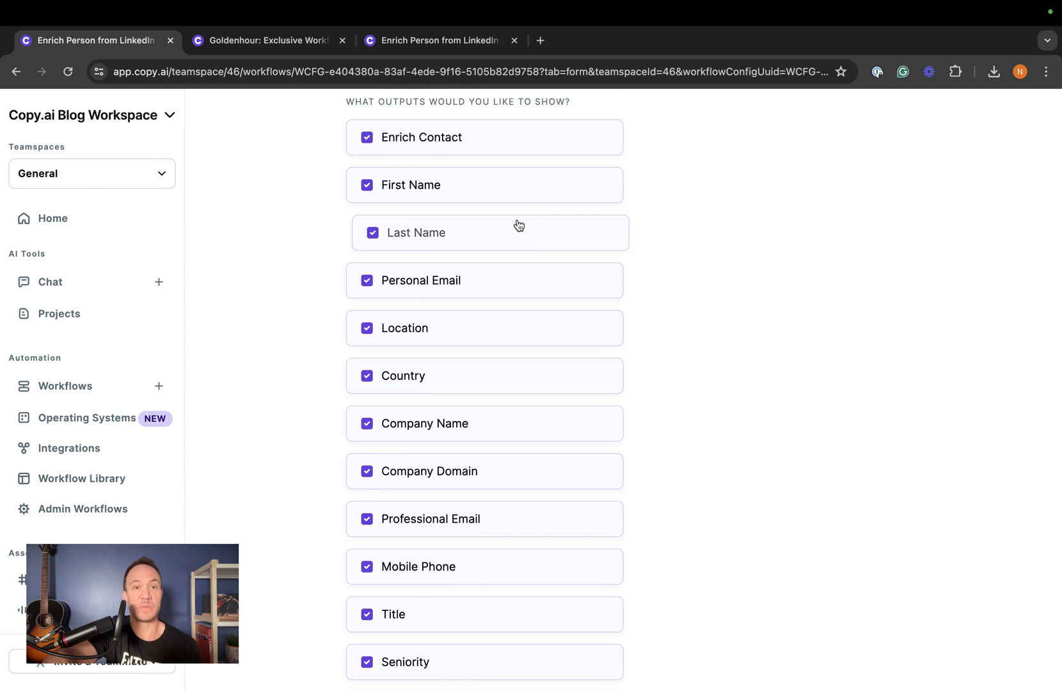
scroll(512, 281, down, 7)
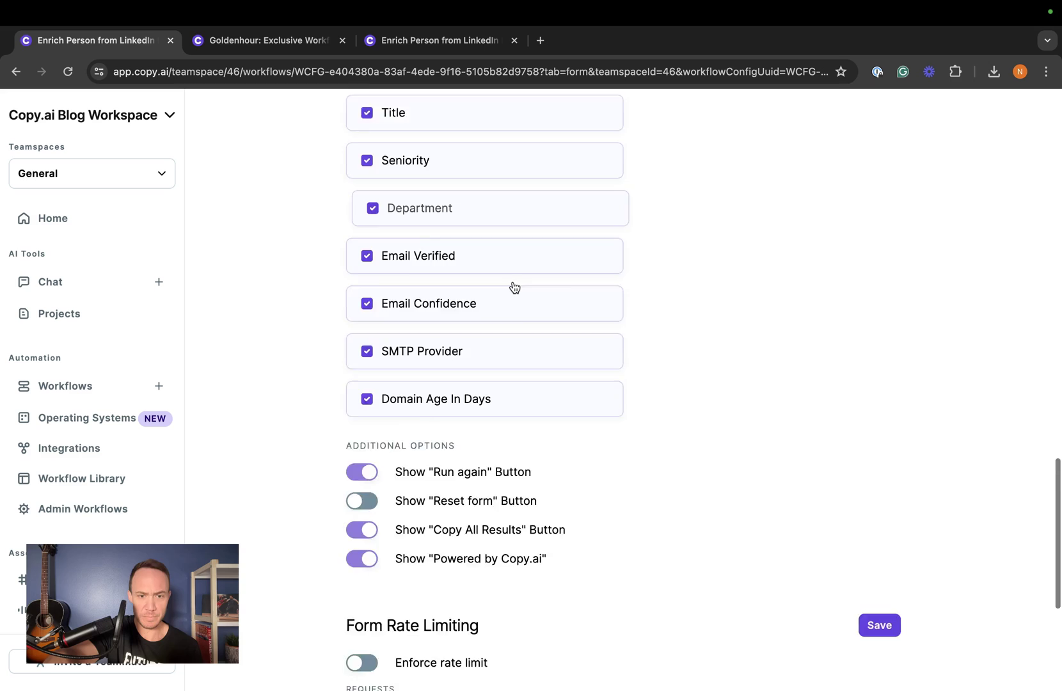
scroll(514, 286, down, 2)
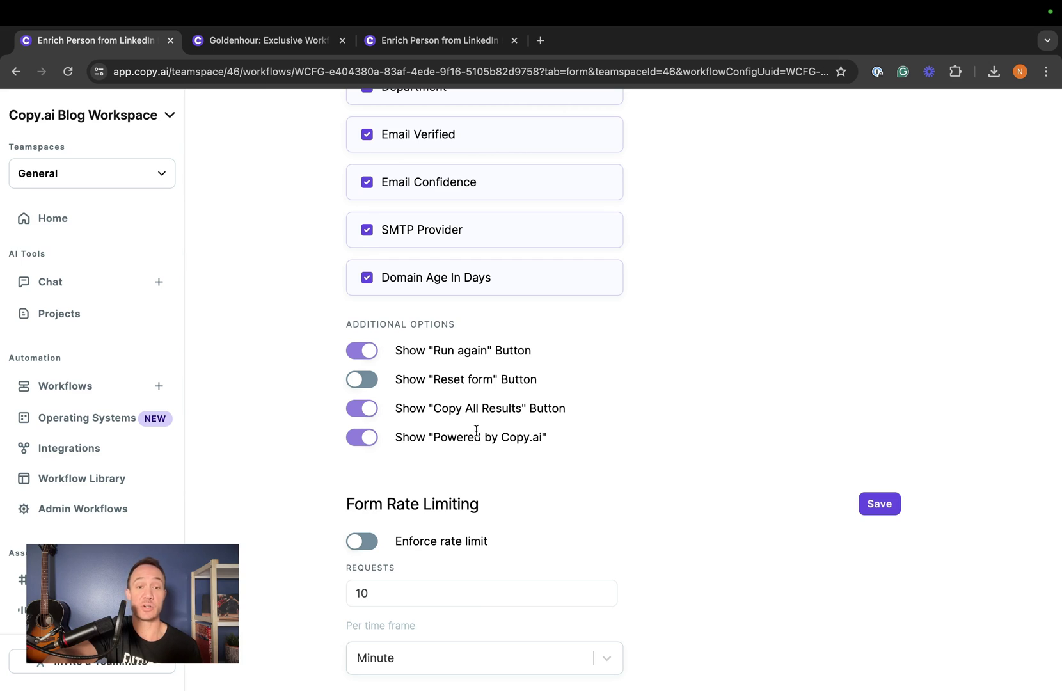
scroll(471, 435, down, 2)
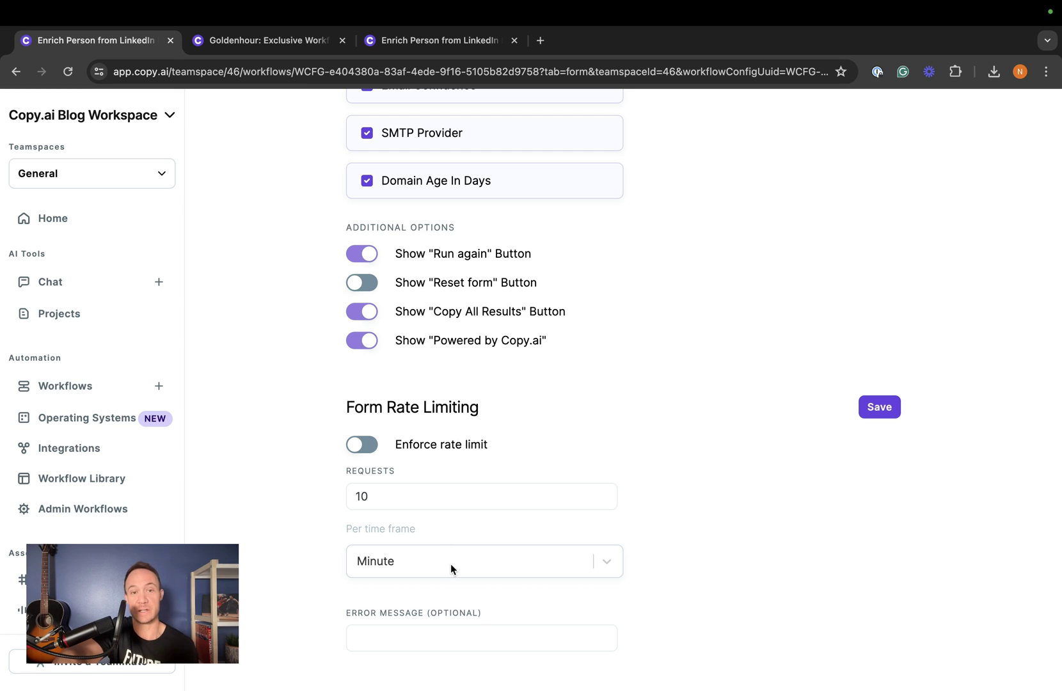
scroll(472, 497, up, 15)
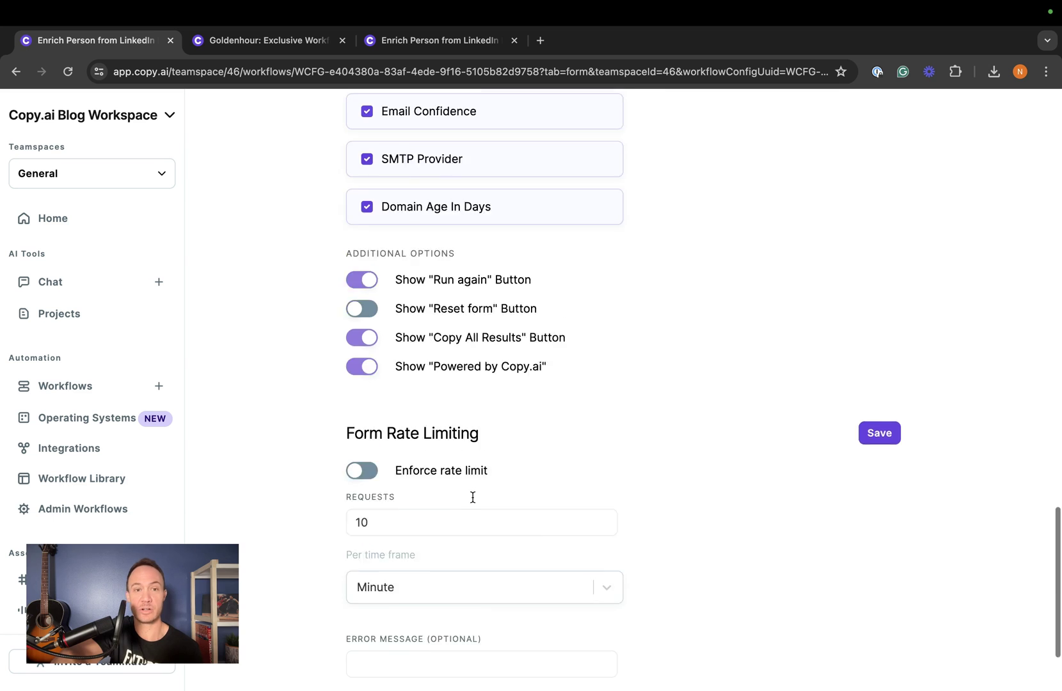
scroll(472, 496, up, 2)
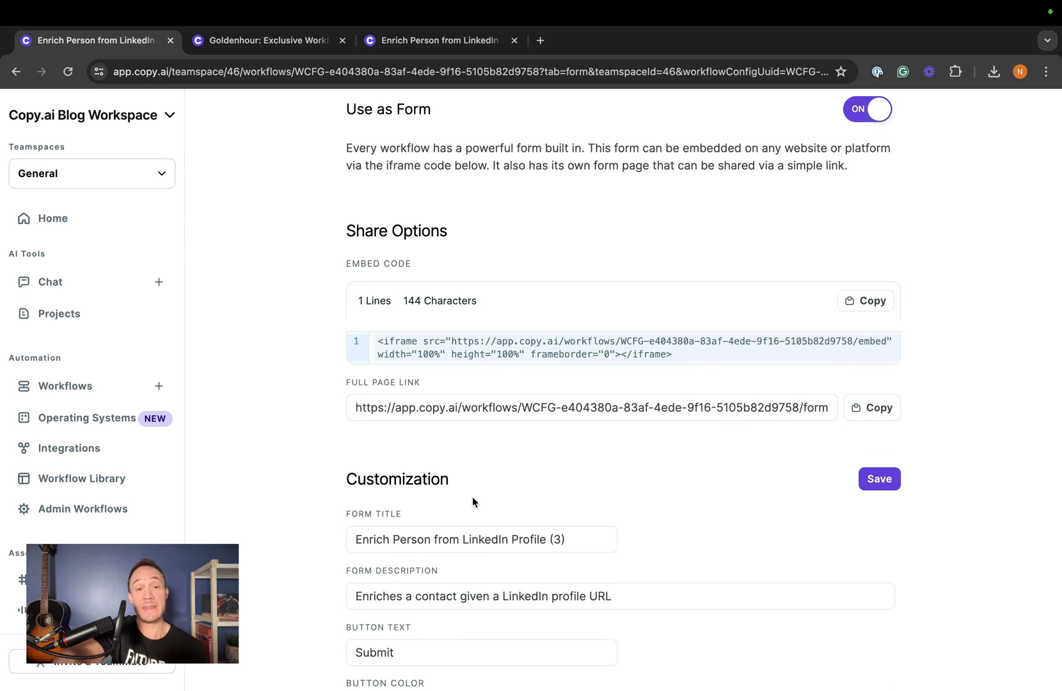
scroll(473, 496, up, 2)
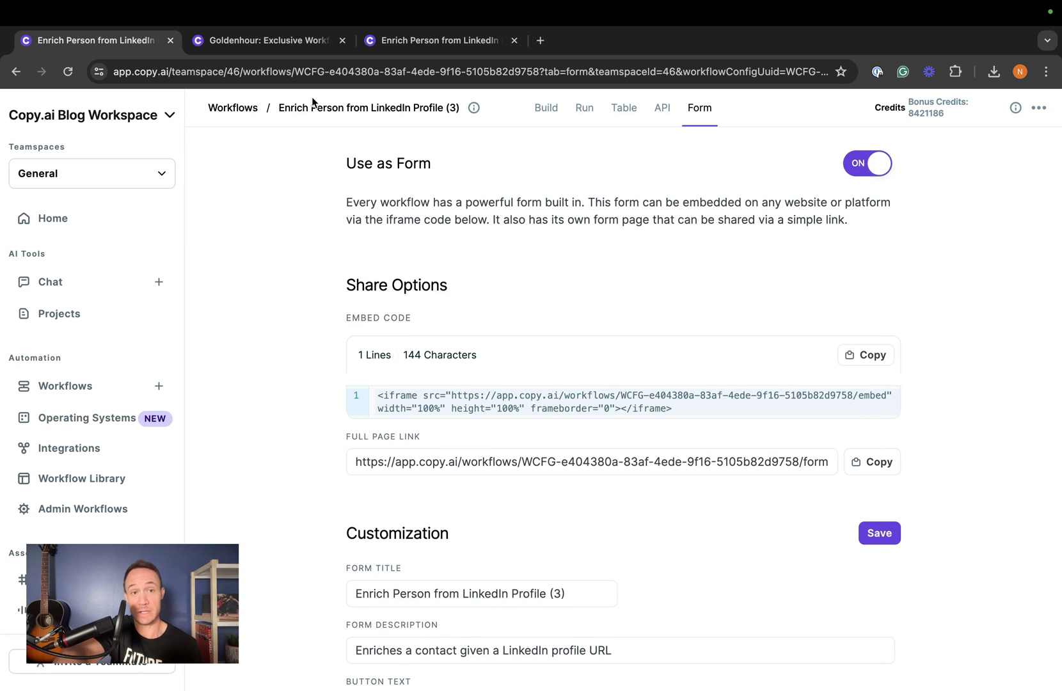
Compare the Goldenhour example form and the workflow's runs table, ending on Form settings.
click(306, 55)
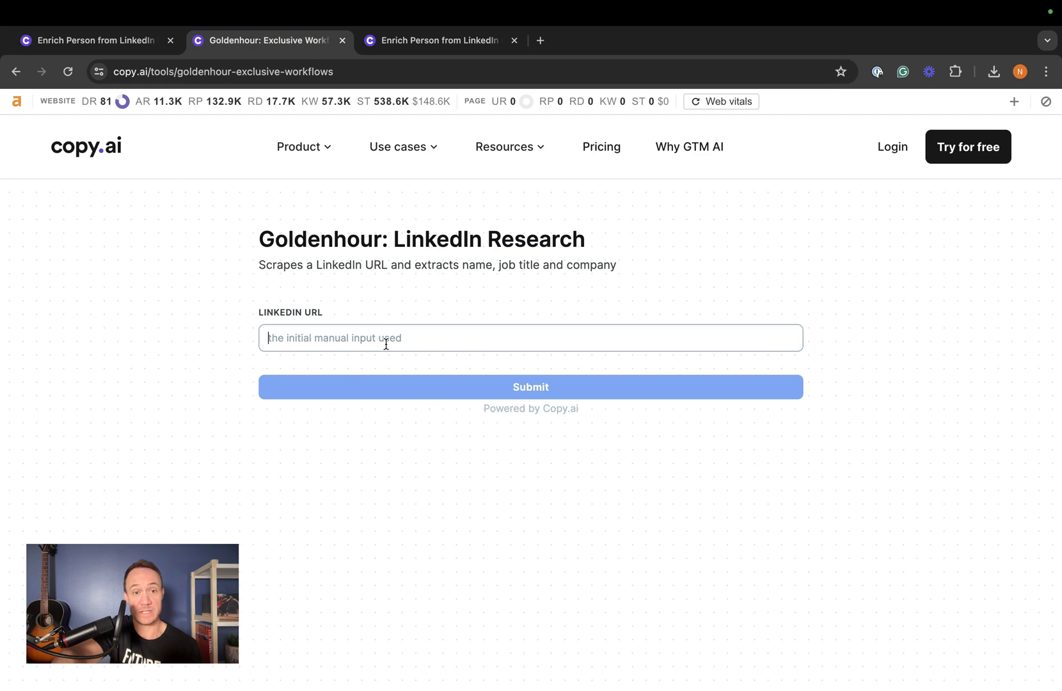
click(125, 45)
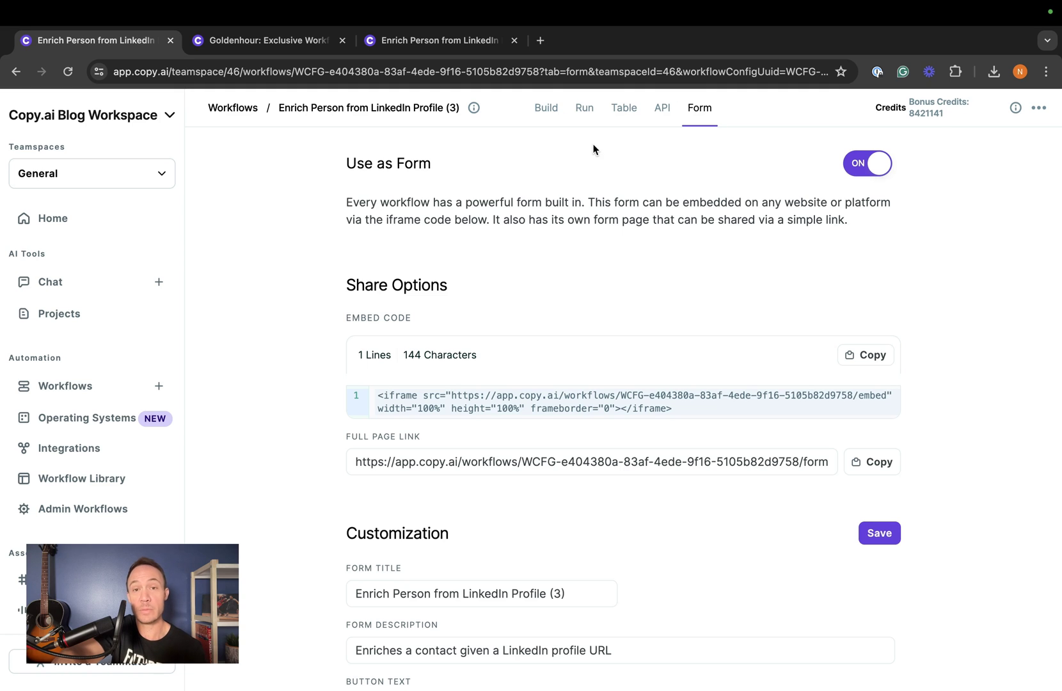
click(616, 117)
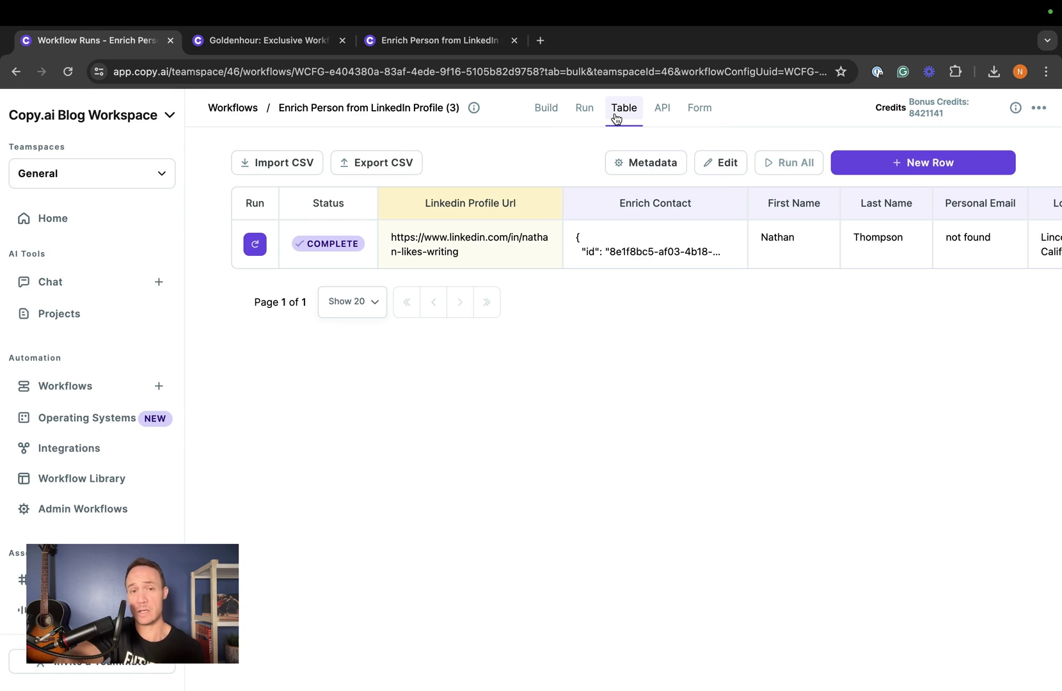
click(707, 113)
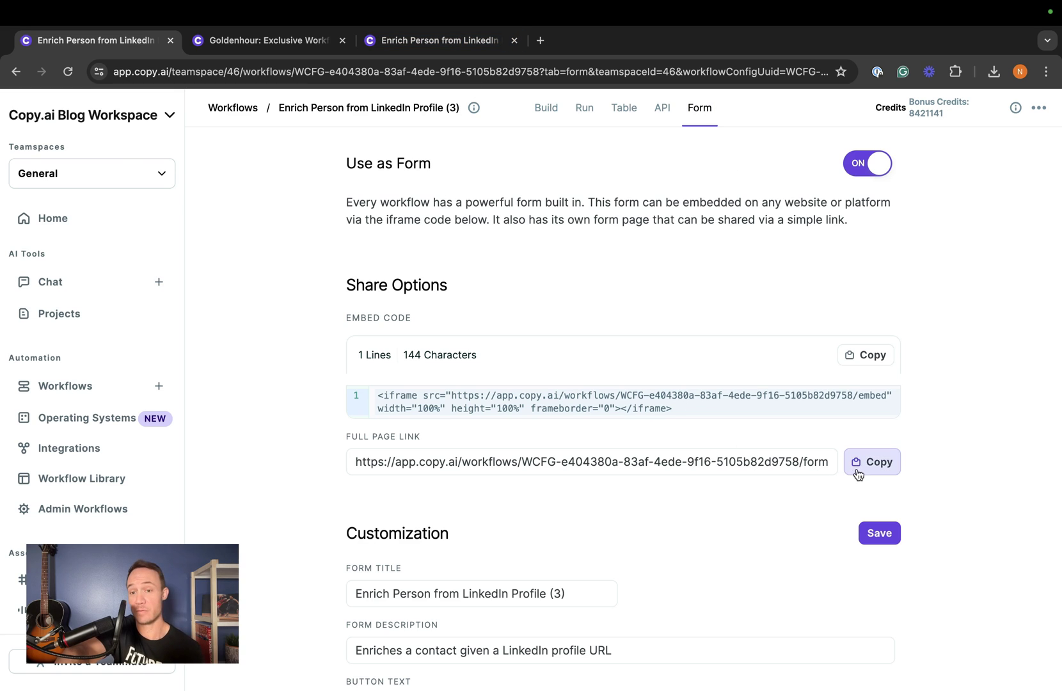
Bring the standalone Enrich Person from LinkedIn Profile (3) form page to the front.
click(415, 47)
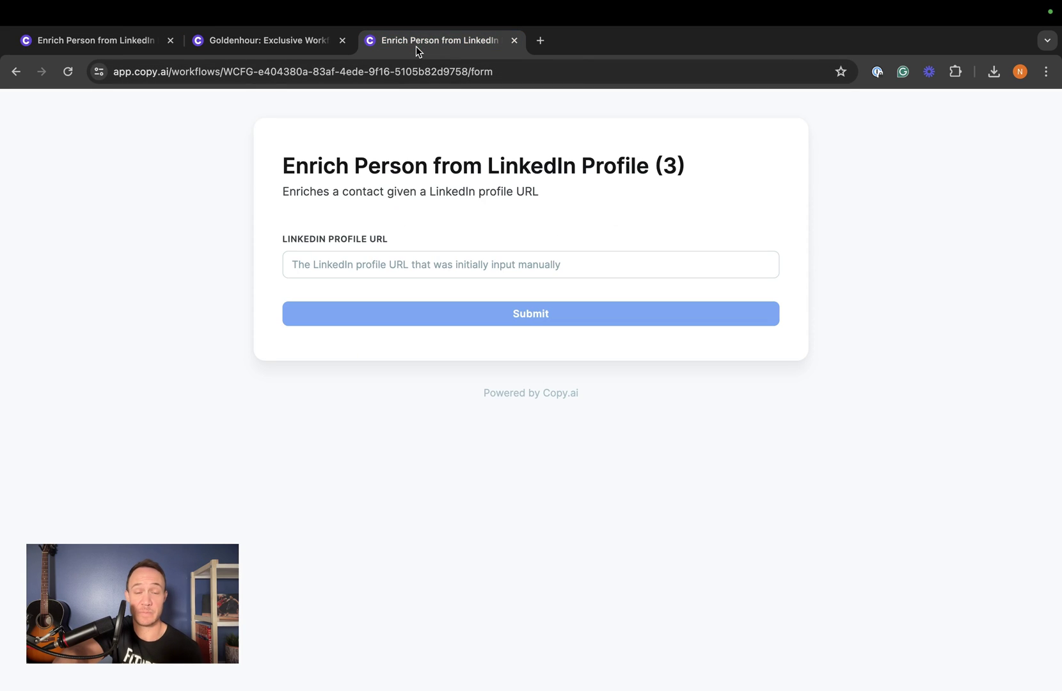